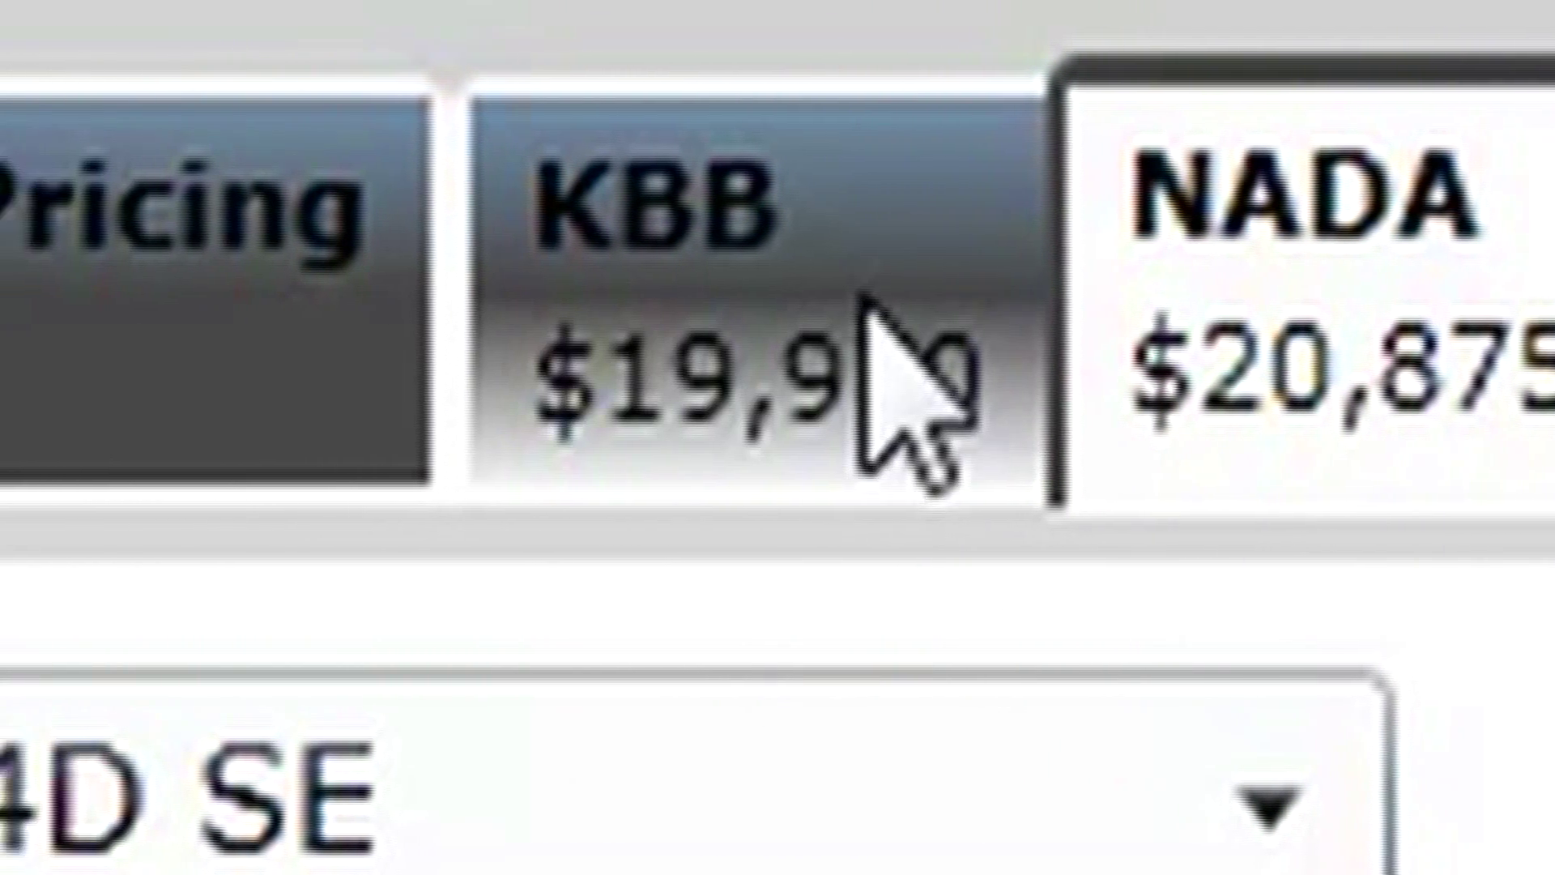
Show the KBB valuation, then bring up the Market Pricing tab at $18,777
{"action": "left_click", "coordinate": [866, 298]}
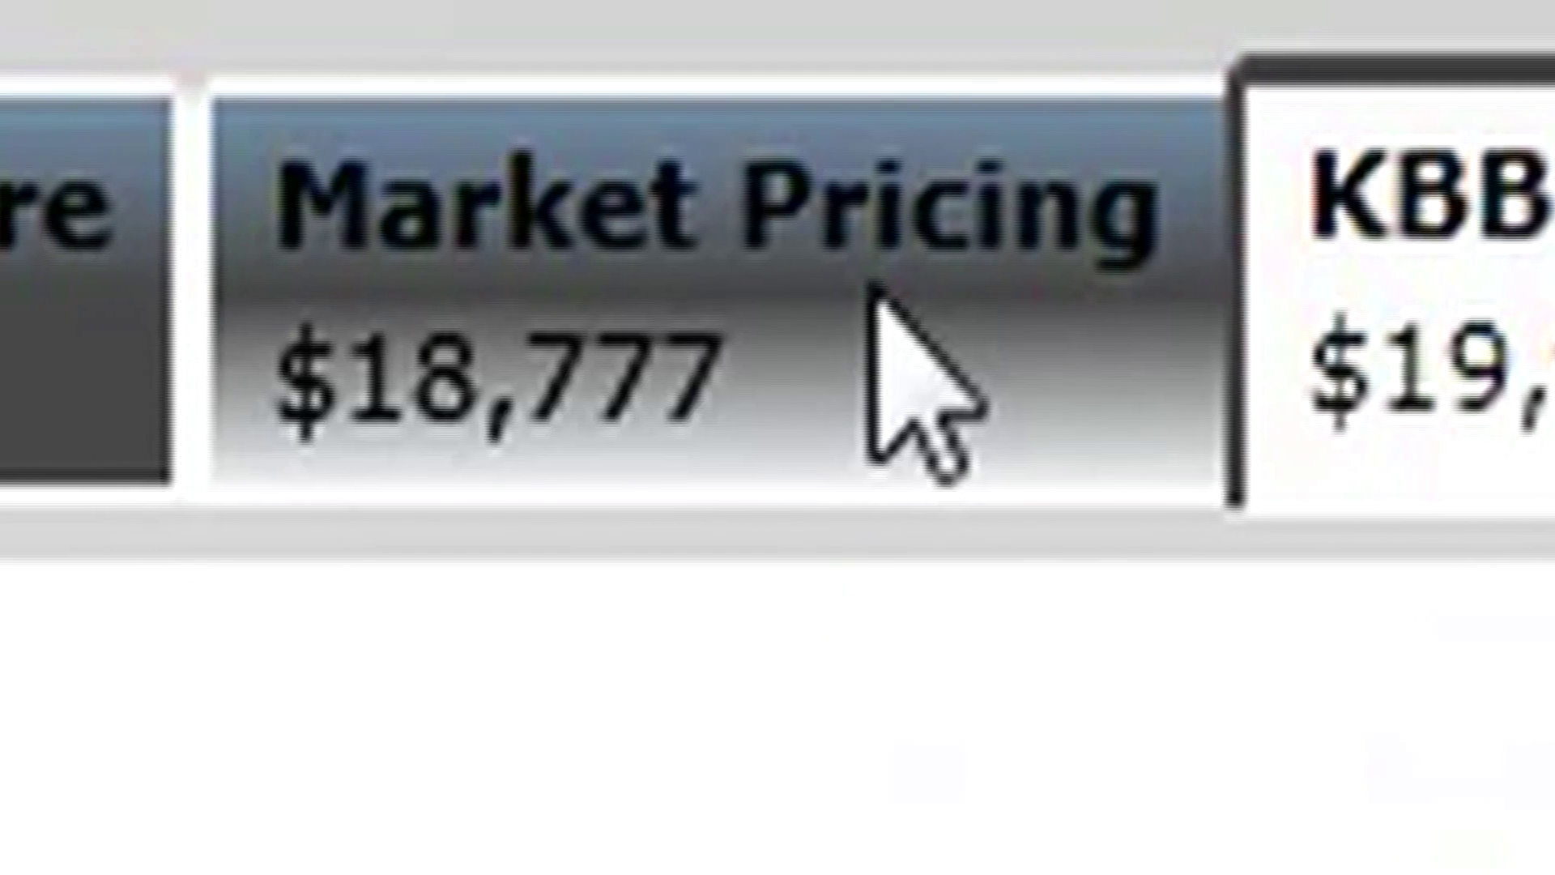
{"action": "left_click", "coordinate": [868, 295]}
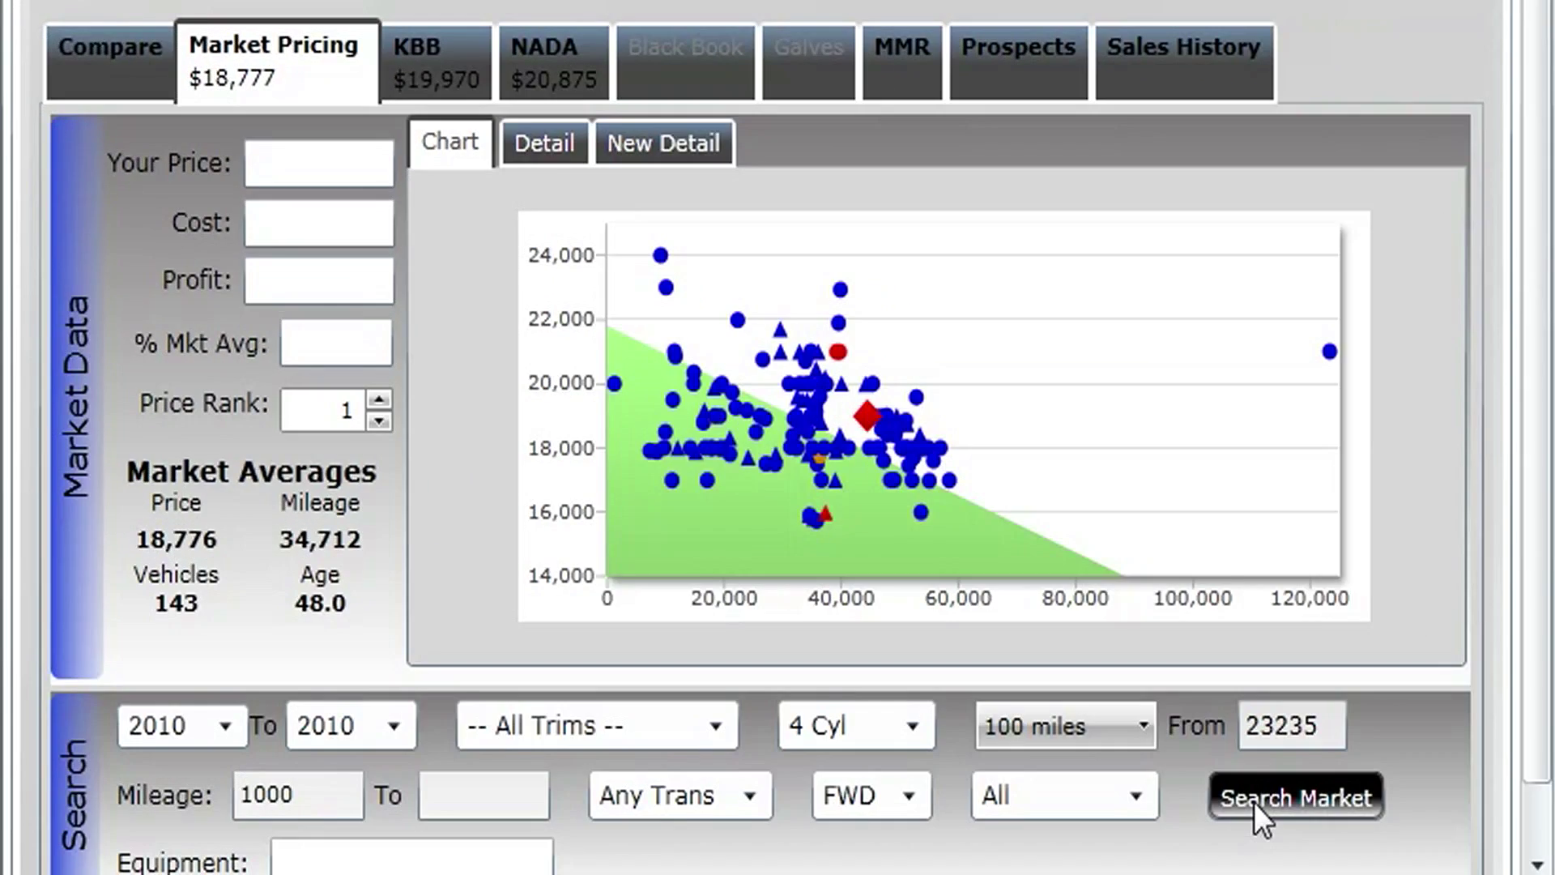
Search the market to load about 143 comparable vehicles into the pricing chart
{"action": "left_click", "coordinate": [1254, 802]}
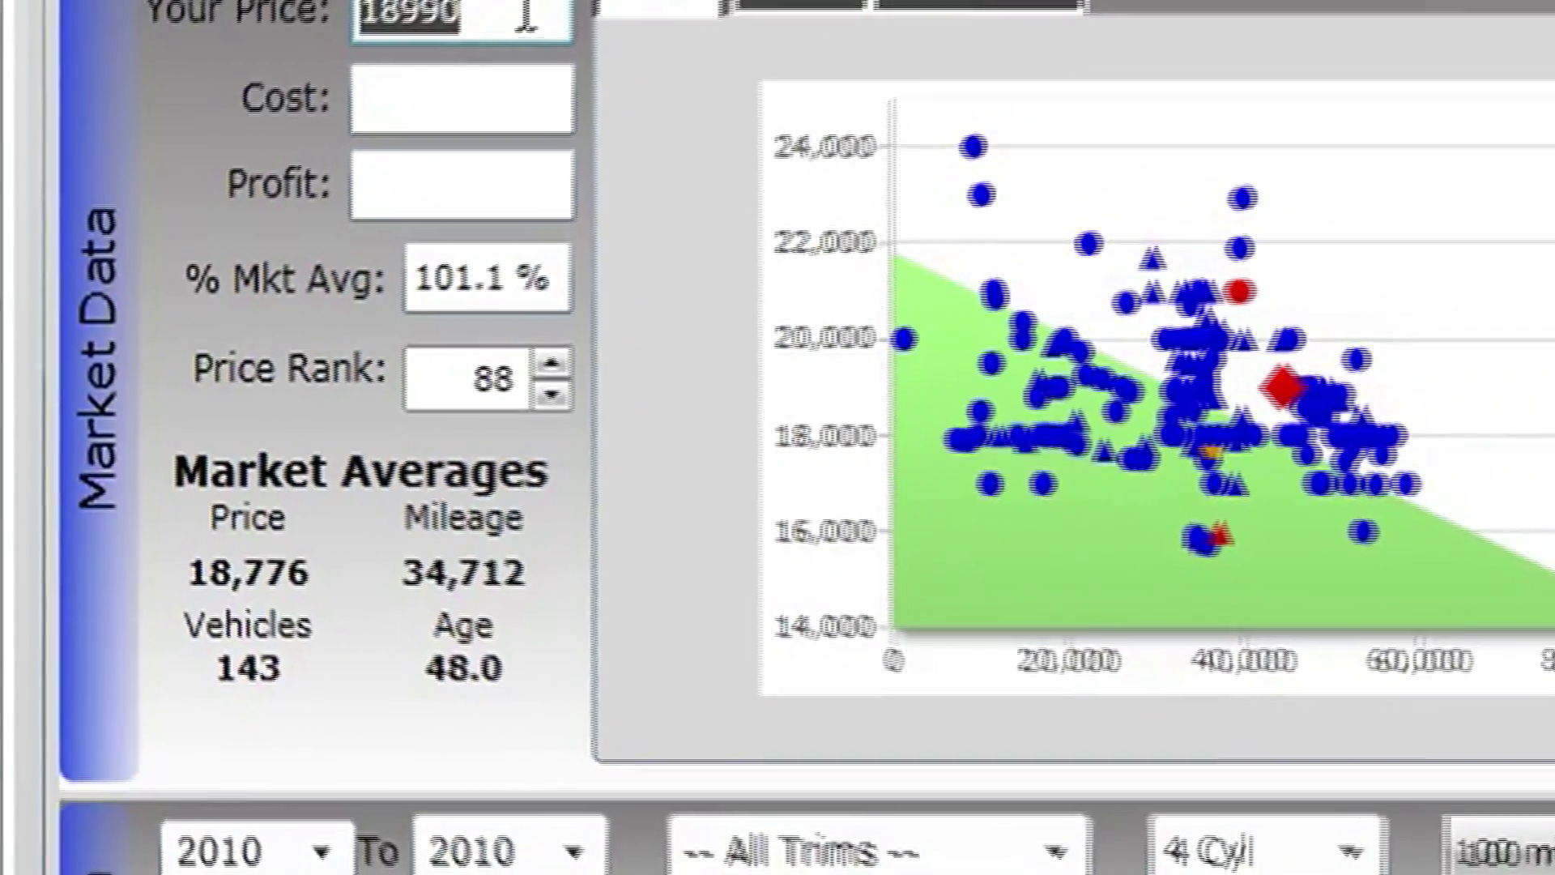
{"action": "type", "text": "17990"}
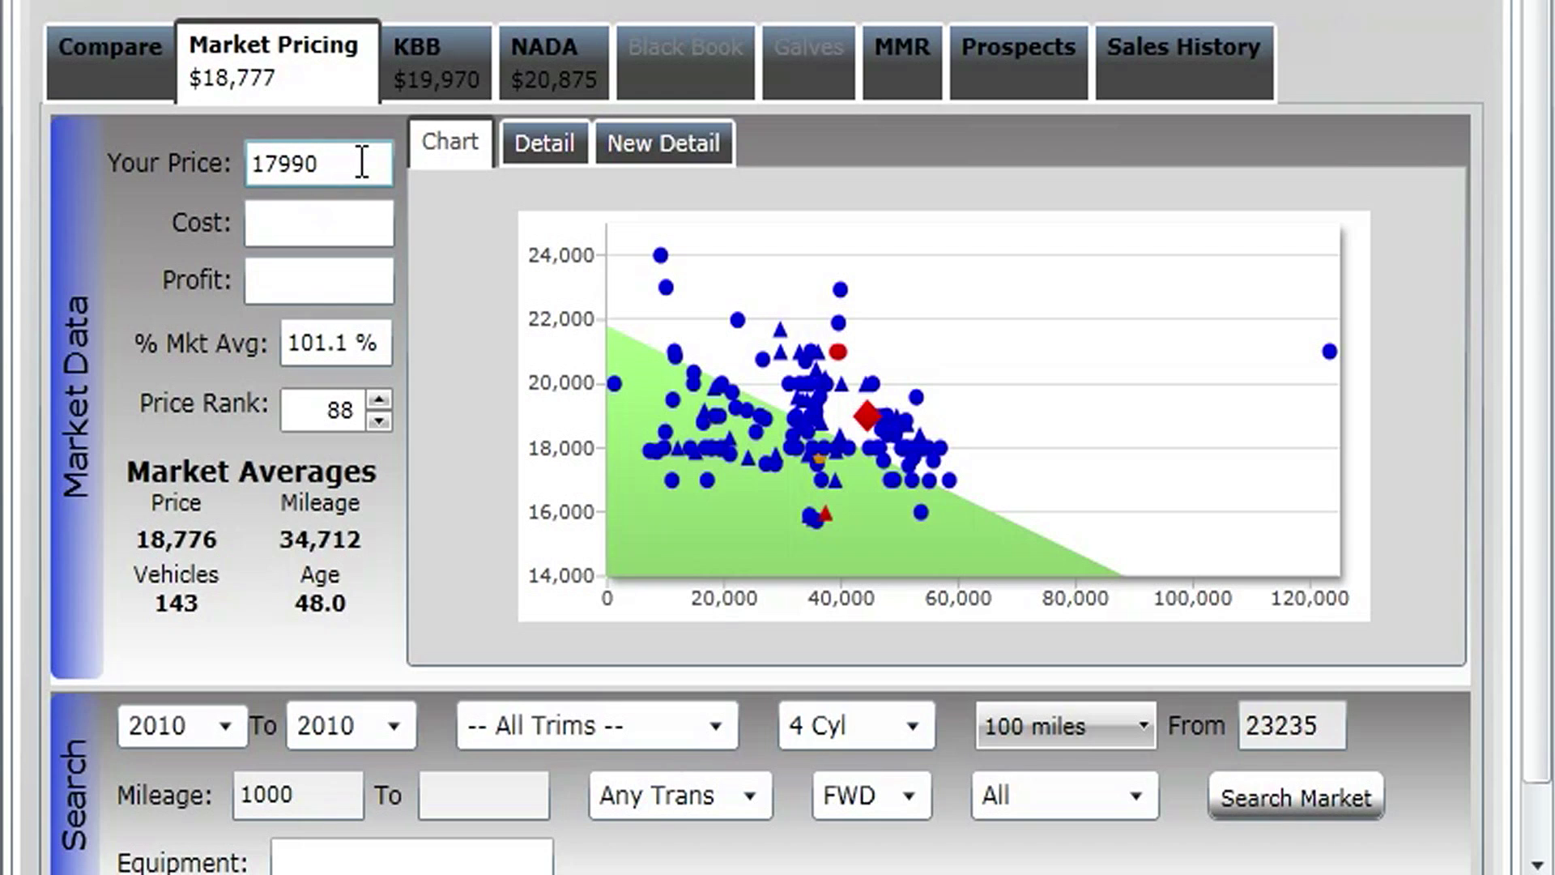
Commit the $17,988 asking price, recalculating to 95.8% of market and rank 39
{"action": "key", "text": "Tab"}
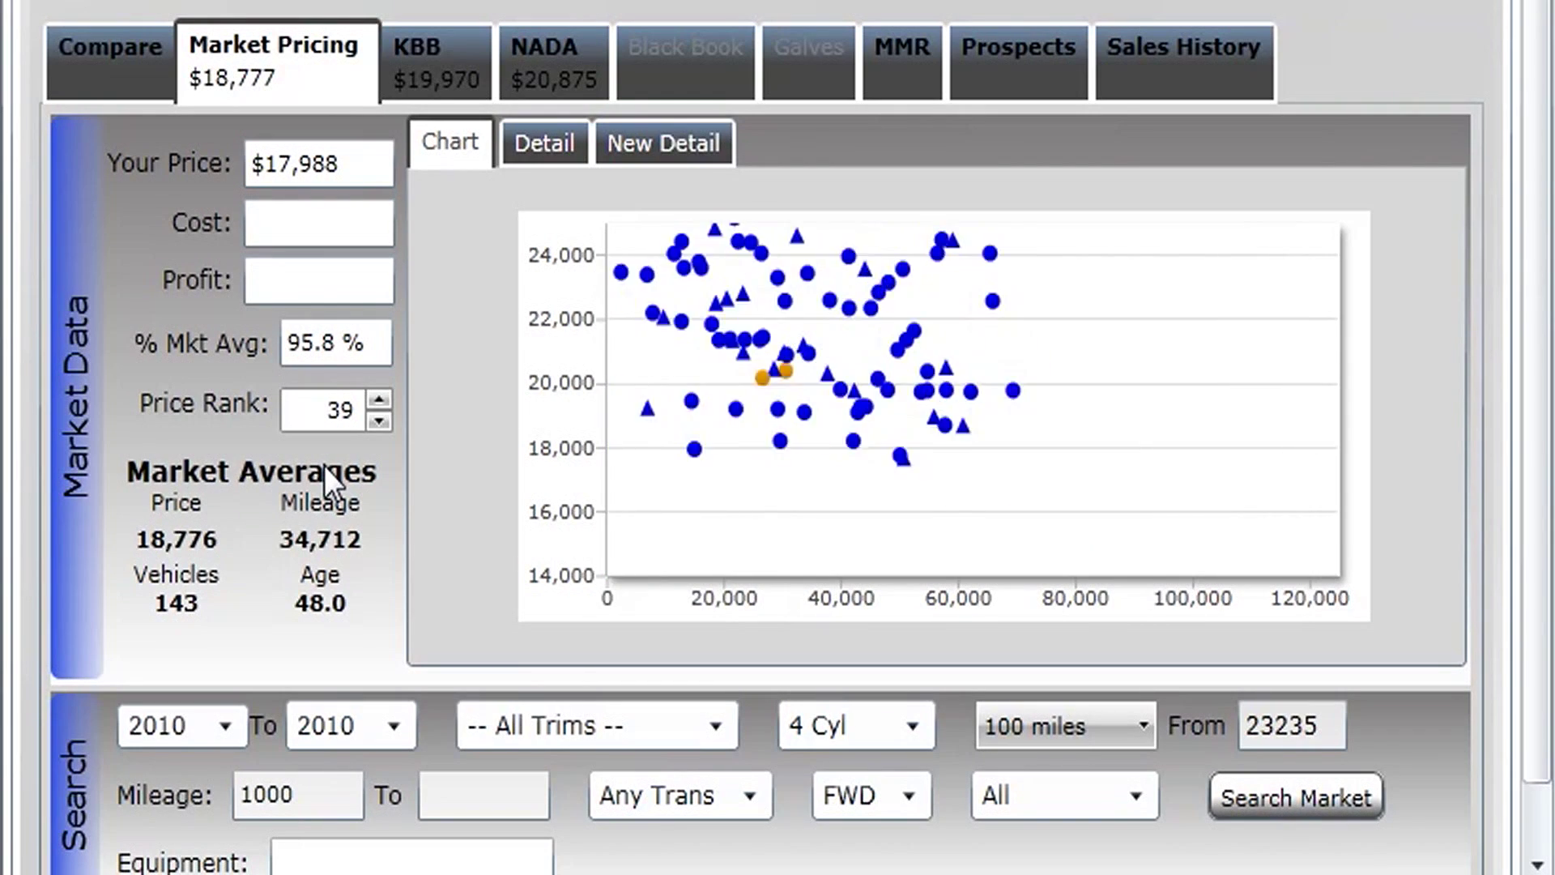